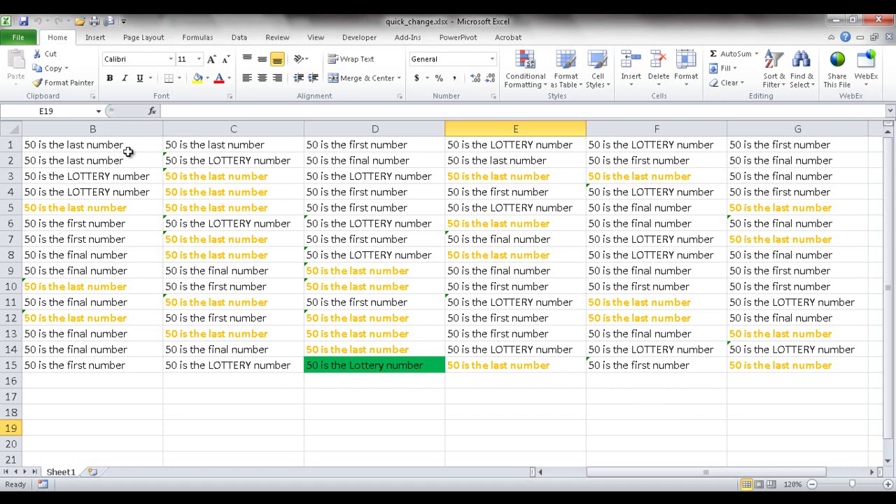
# Inspect the formulas in cells B1, D4 and D5, and switch the sheet to display formulas instead of results.
pyautogui.click(53, 145)
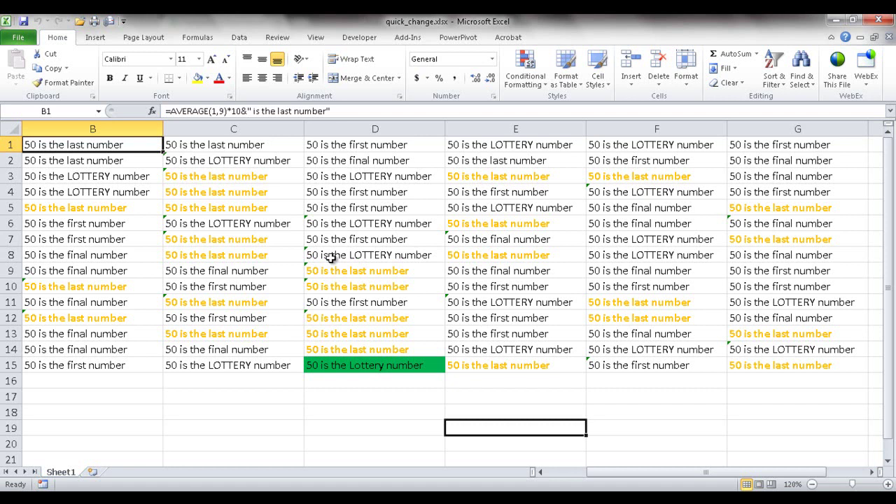
pyautogui.click(341, 195)
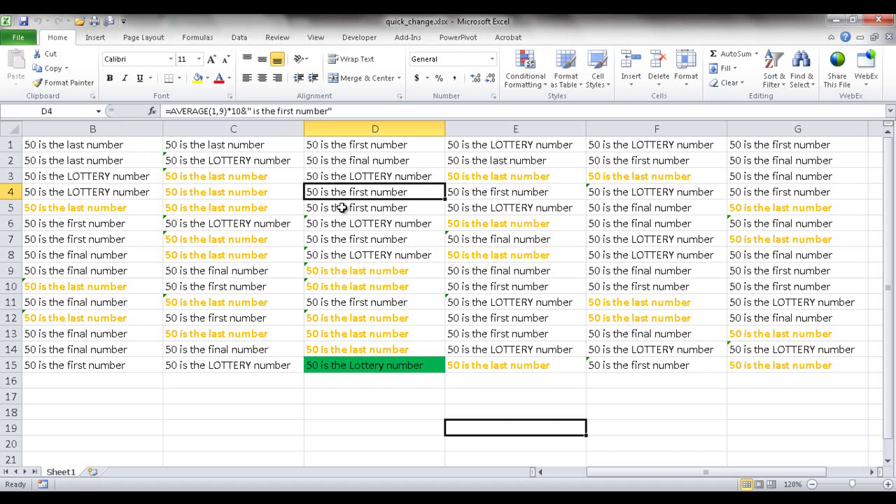
pyautogui.click(341, 207)
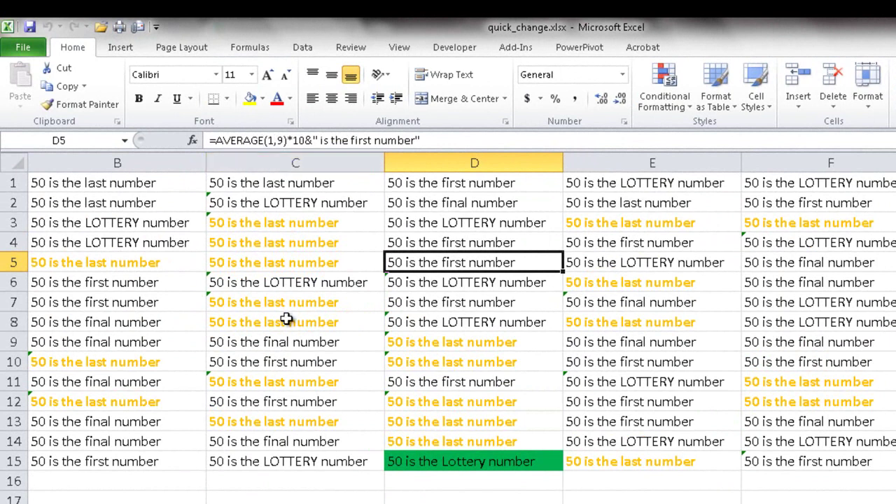
pyautogui.click(604, 503)
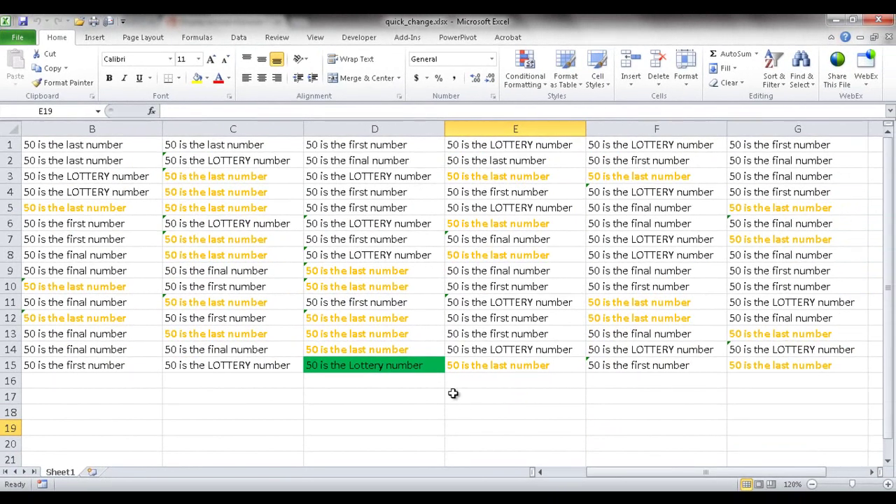
pyautogui.hotkey('ctrl', '`')
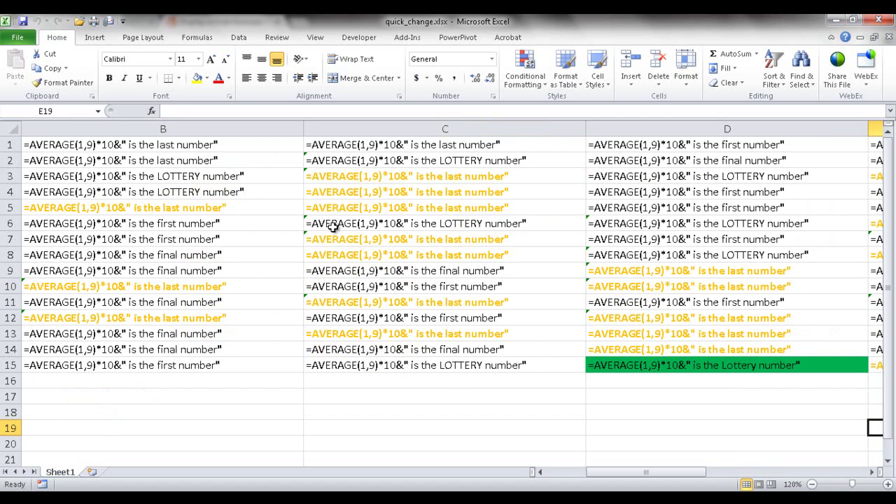
# Replace every "=average" in the sheet's formulas with "=randbetween" using Find and Replace.
pyautogui.hotkey('ctrl', 'h')
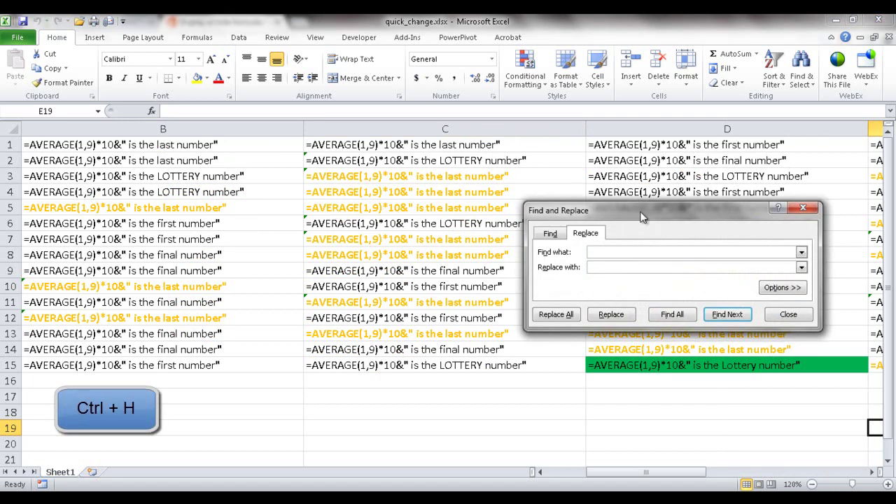
pyautogui.moveTo(641, 217); pyautogui.dragTo(492, 301)
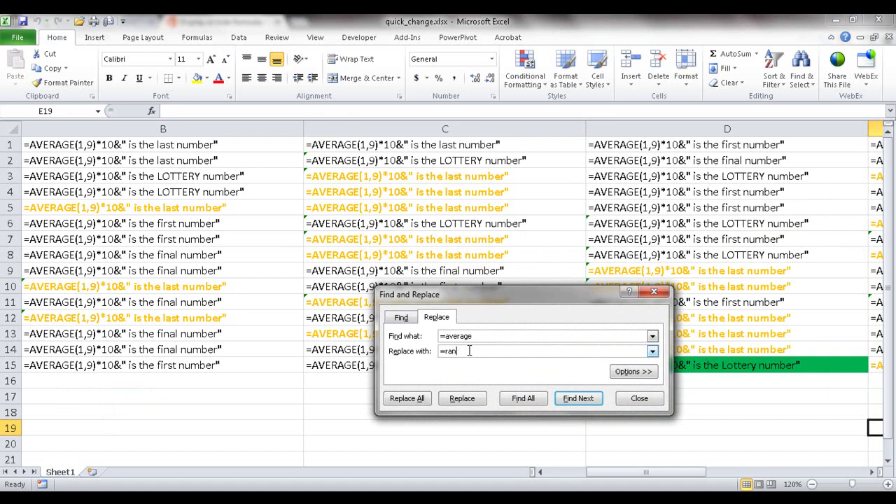
pyautogui.click(471, 351)
pyautogui.write('=randbetween')
pyautogui.click(421, 401)
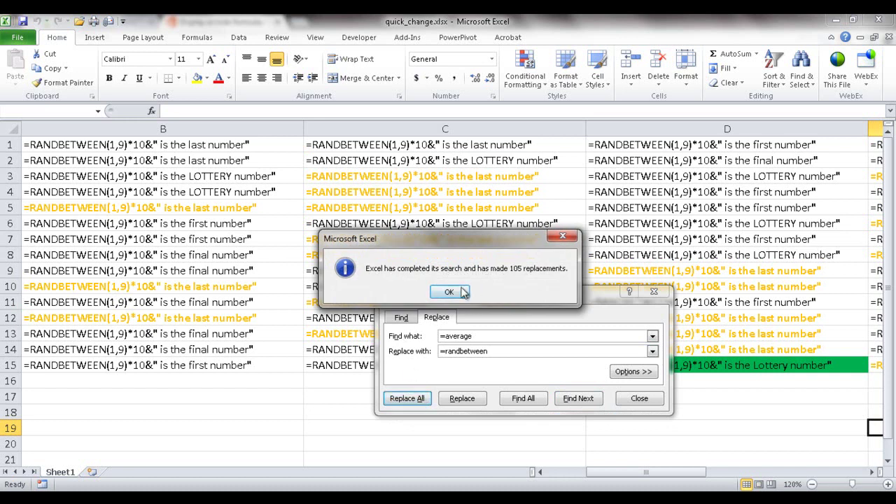
pyautogui.click(451, 293)
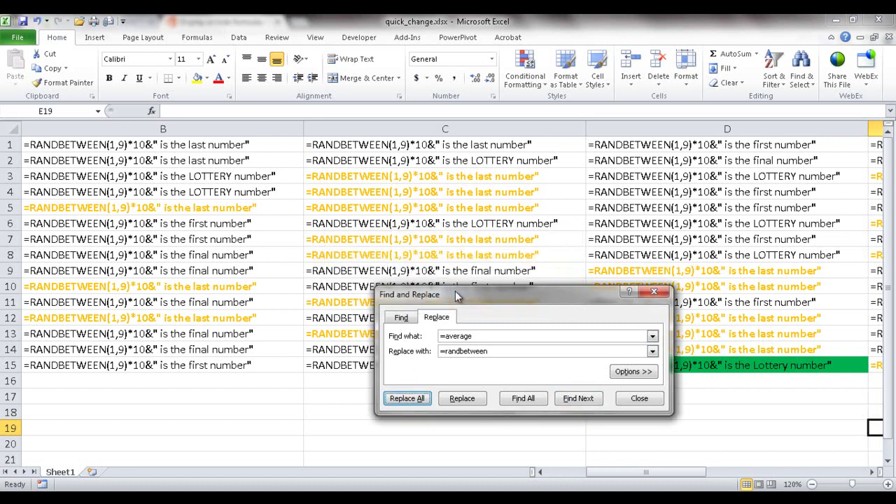
pyautogui.click(639, 399)
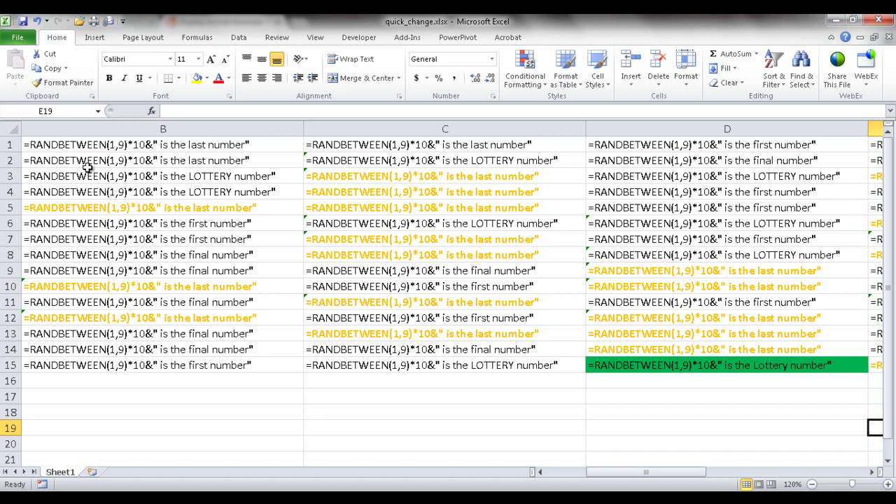
# Switch the sheet back to showing results and recalculate the workbook repeatedly to generate new random numbers.
pyautogui.hotkey('ctrl', '`')
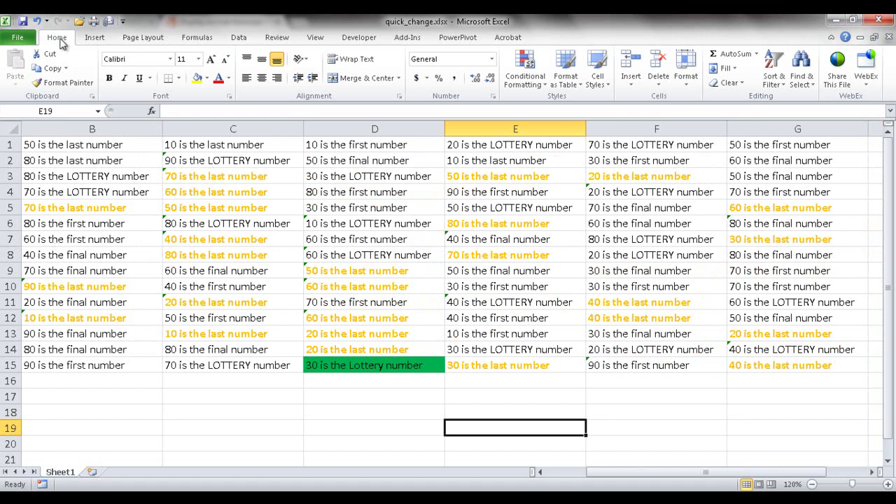
pyautogui.click(197, 38)
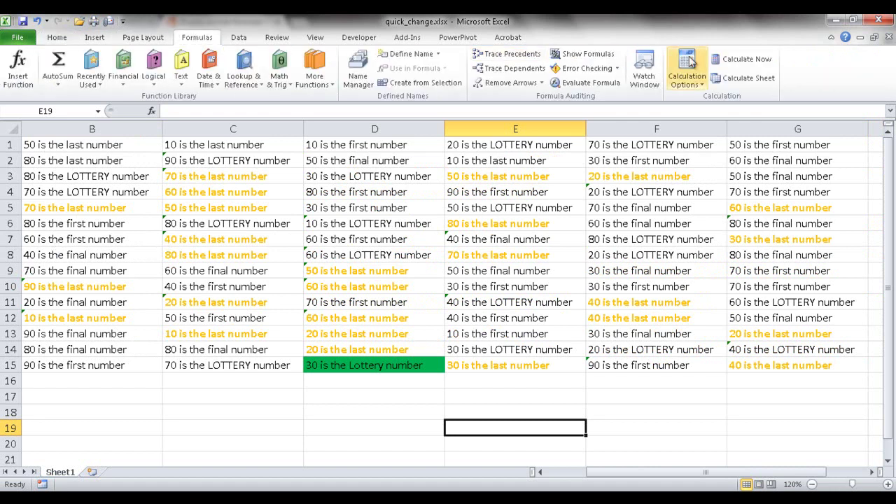
pyautogui.click(731, 59)
pyautogui.click(732, 57)
pyautogui.click(732, 58)
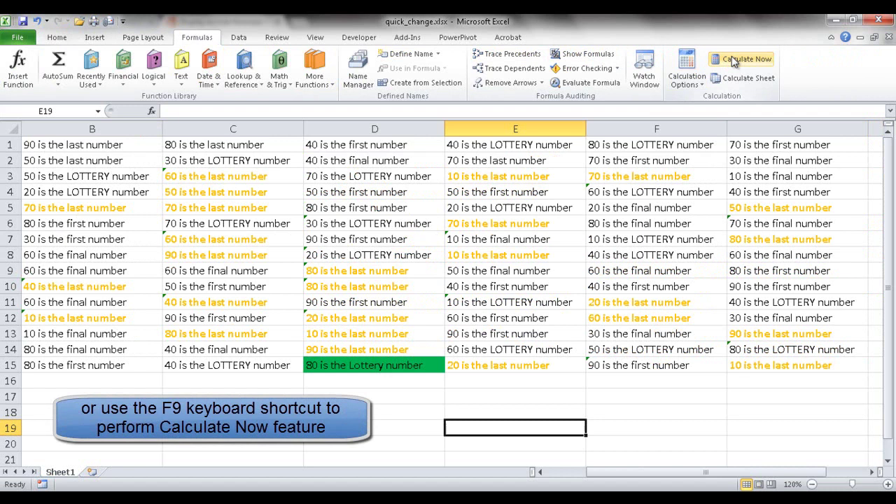
pyautogui.click(731, 57)
pyautogui.click(731, 57)
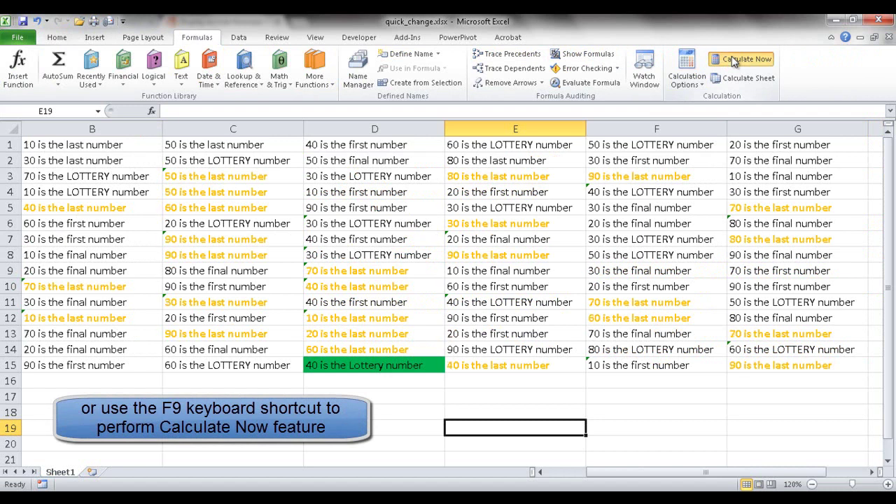
pyautogui.click(732, 57)
pyautogui.click(731, 58)
pyautogui.click(732, 58)
pyautogui.click(731, 57)
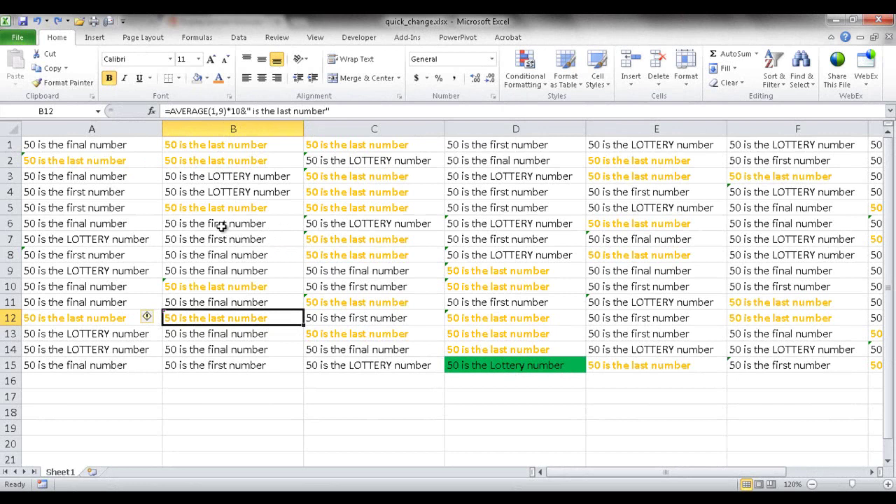
# Open Find and Replace for "last number" and confirm a bold orange font as the search format.
pyautogui.hotkey('ctrl', 'h')
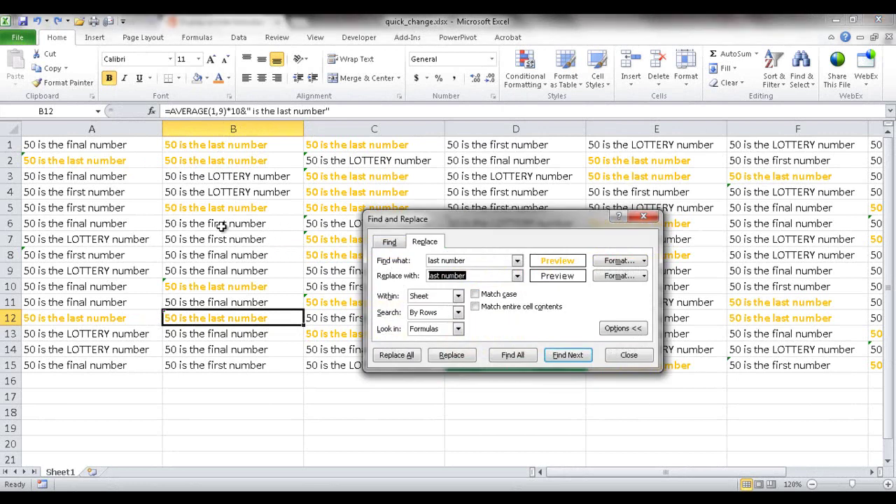
pyautogui.click(615, 261)
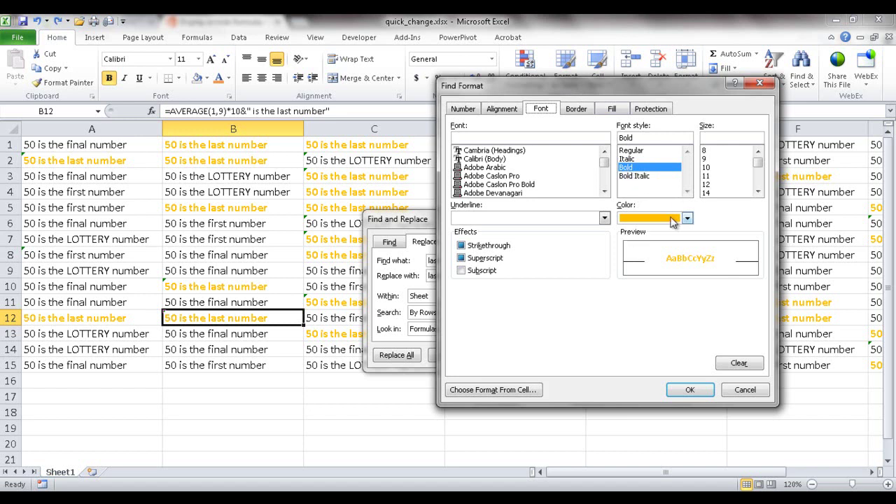
pyautogui.click(690, 391)
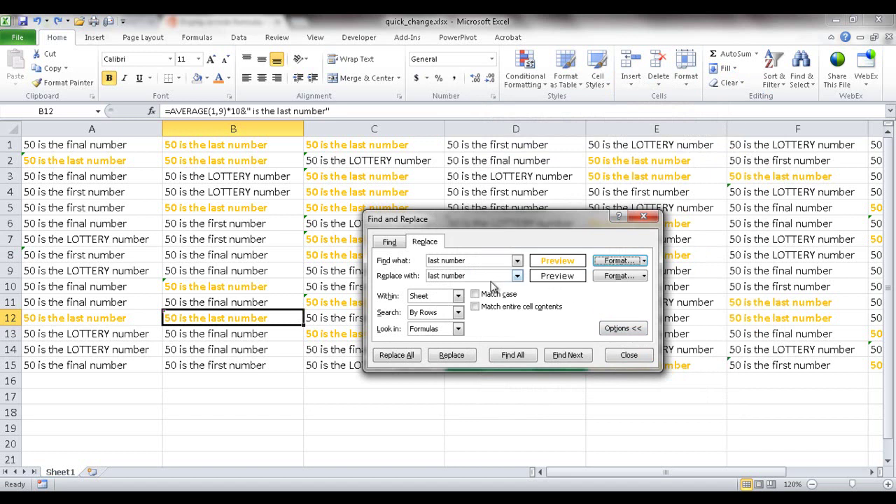
# Set the replacement format for "last number" to a Regular font style with Automatic color.
pyautogui.click(627, 278)
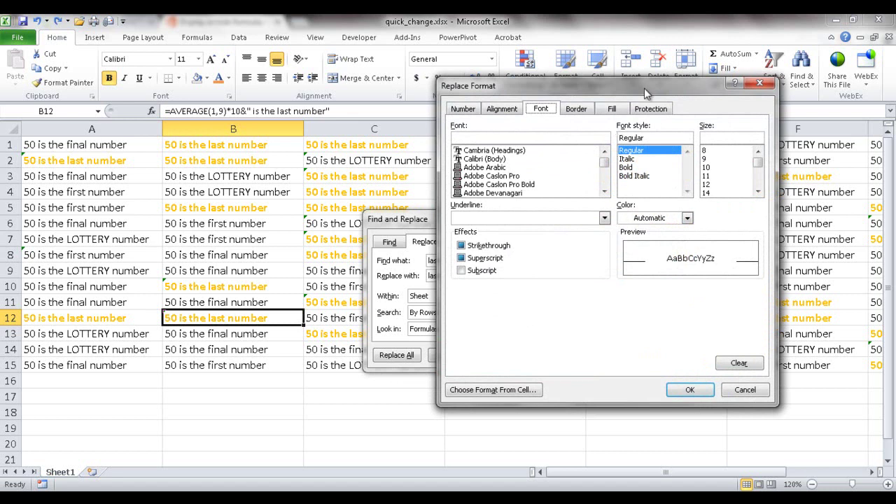
pyautogui.moveTo(644, 88); pyautogui.dragTo(688, 71)
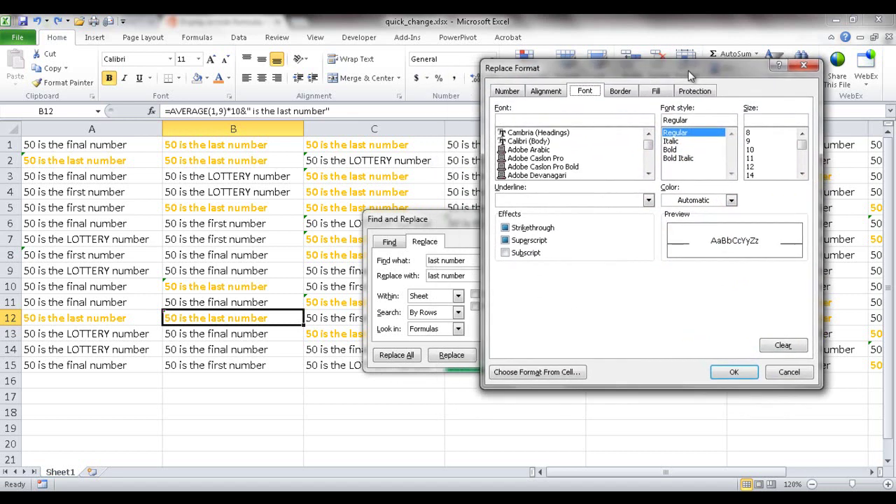
pyautogui.click(680, 201)
pyautogui.click(690, 217)
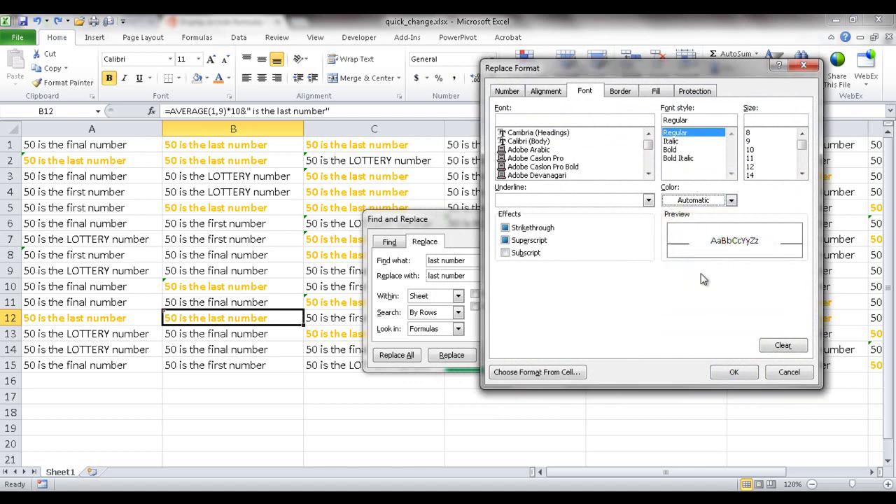
pyautogui.click(733, 372)
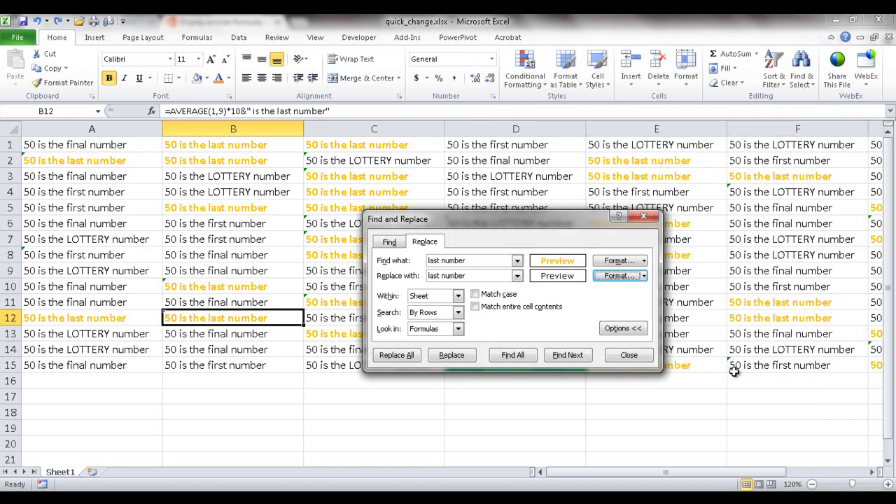
# Apply the format replacement to all bold orange "last number" cells and close Find and Replace.
pyautogui.click(415, 356)
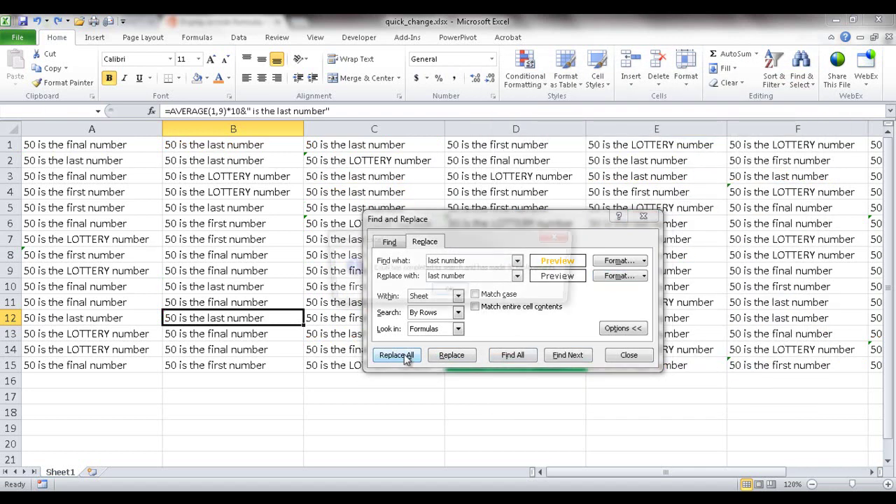
pyautogui.click(448, 293)
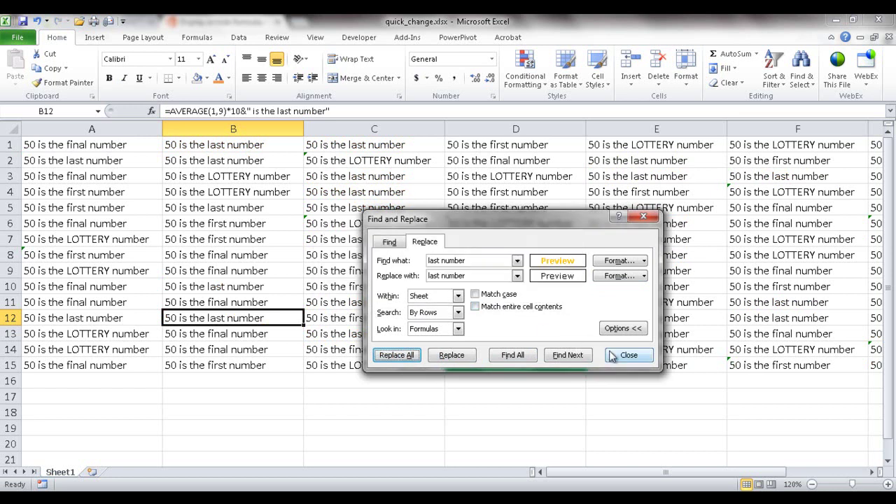
pyautogui.click(628, 355)
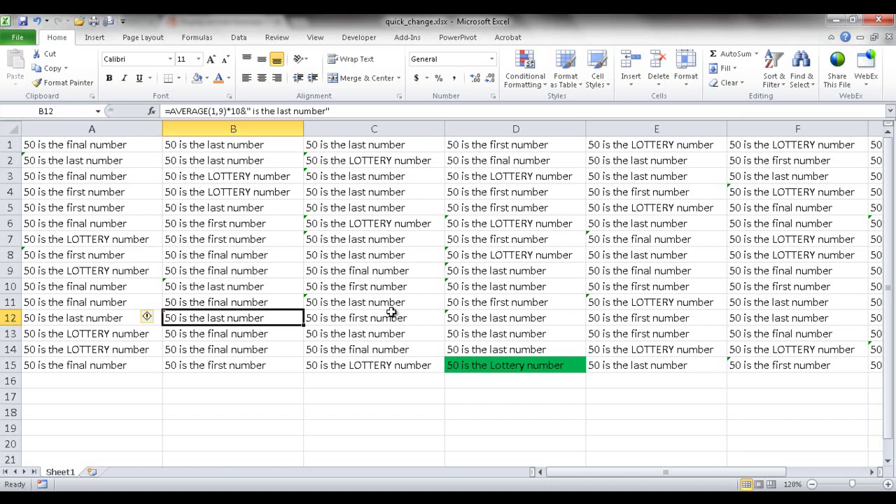
# Set the Find and Replace search text to "LOTTERY" and clear its search format.
pyautogui.hotkey('ctrl', 'h')
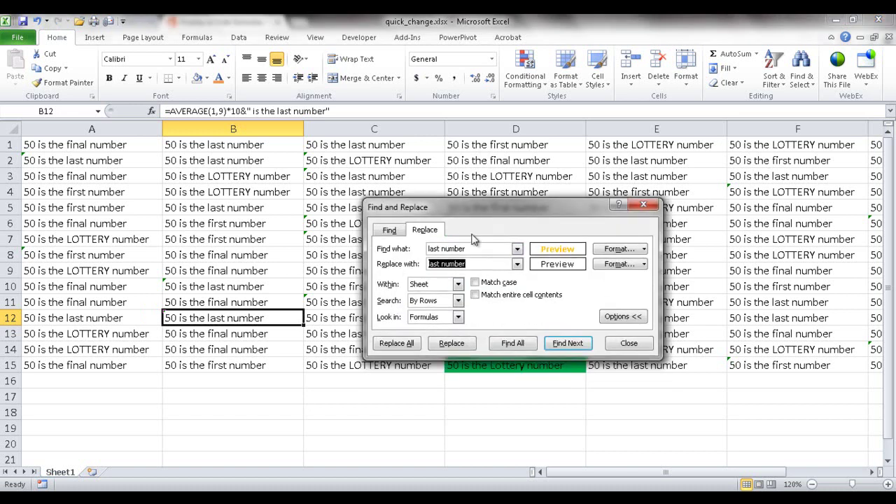
pyautogui.hotkey('shift', 'Tab')
pyautogui.write('l')
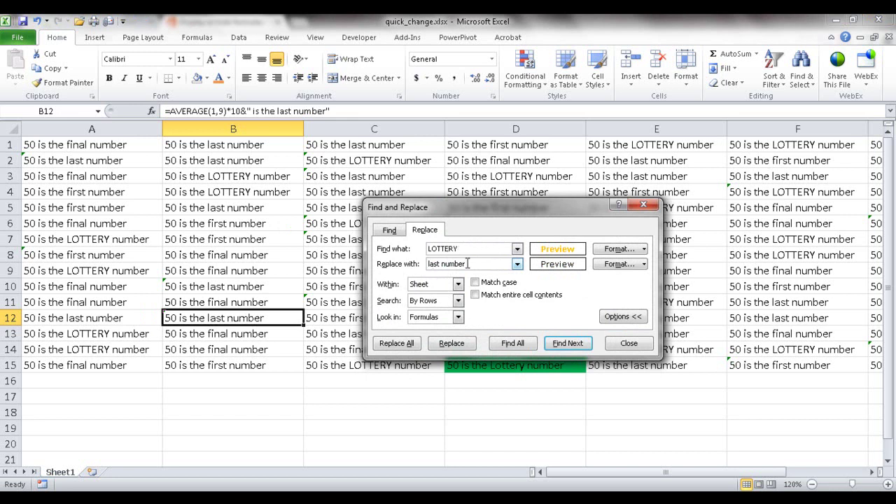
pyautogui.click(634, 249)
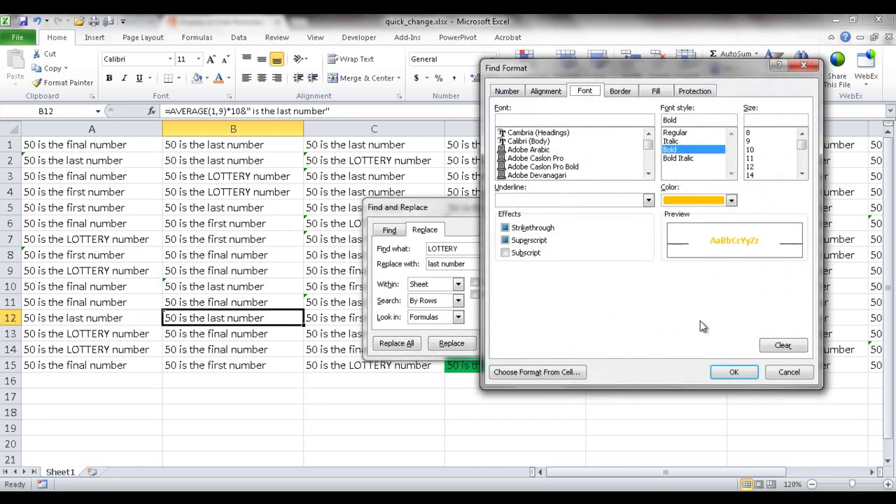
pyautogui.click(781, 346)
pyautogui.click(734, 371)
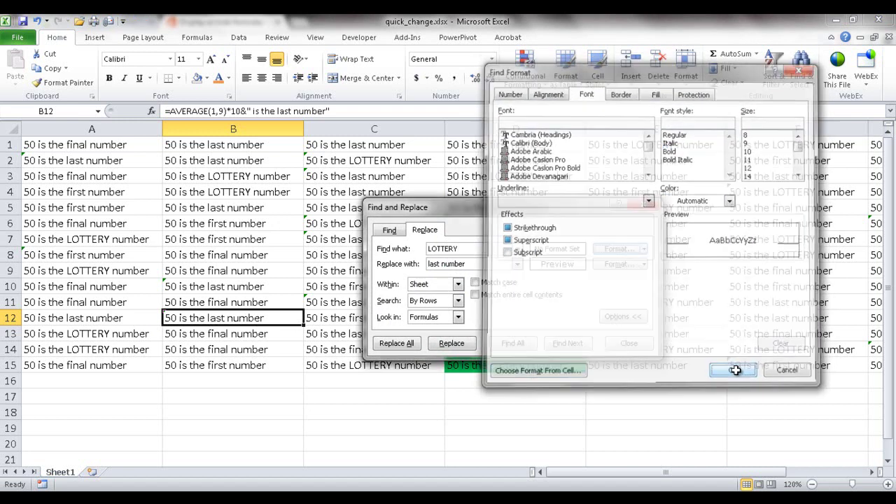
# Set the replacement text to "LOTTERY" with a bold, green font format.
pyautogui.moveTo(476, 264); pyautogui.dragTo(346, 250)
pyautogui.write('LOTTERY')
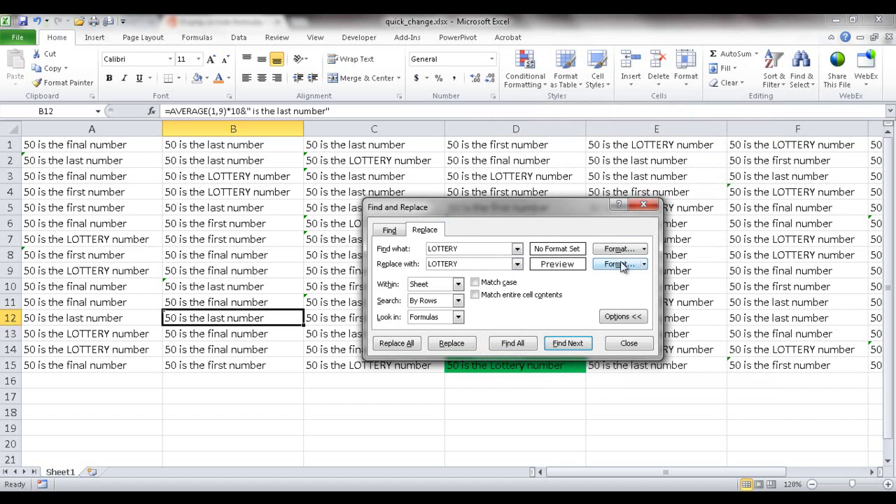
pyautogui.click(620, 264)
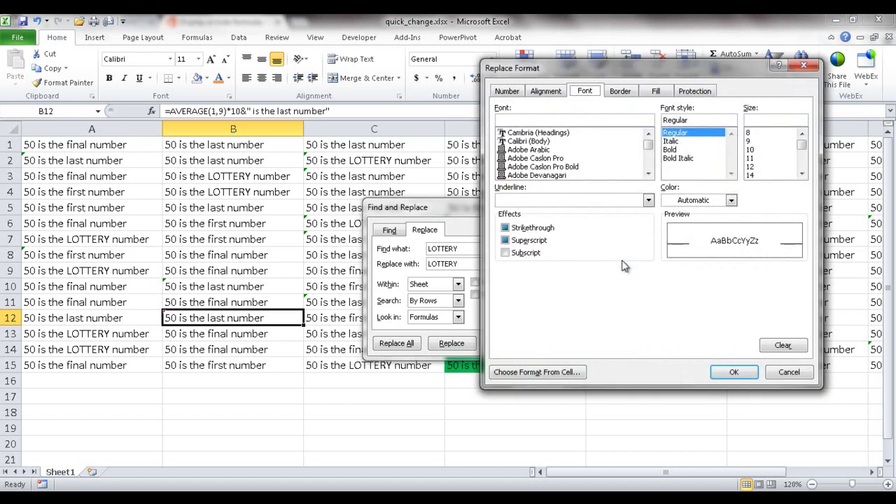
pyautogui.click(673, 150)
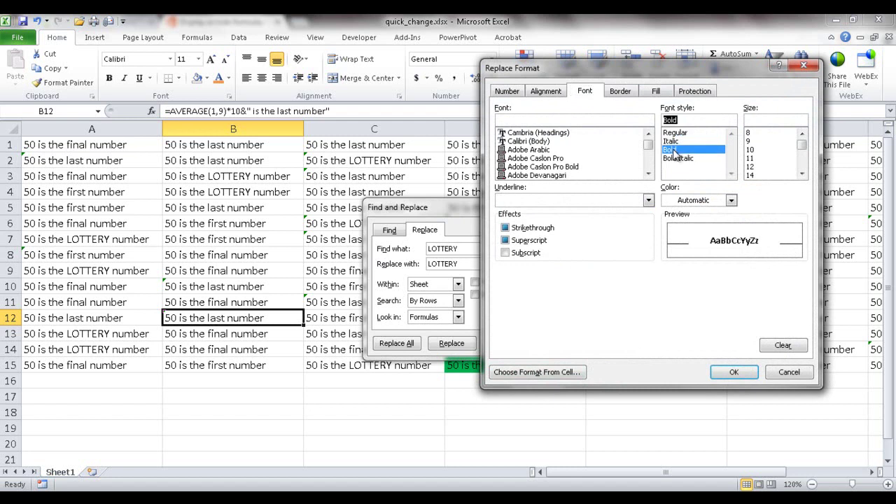
pyautogui.click(698, 200)
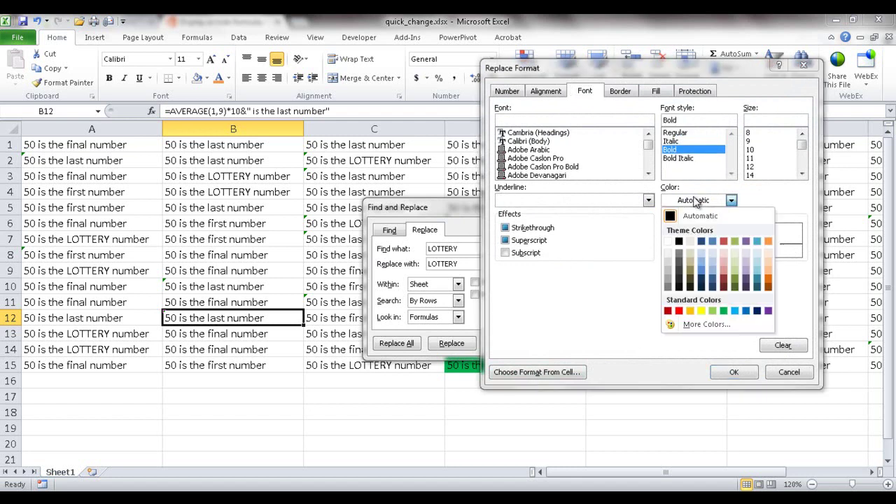
pyautogui.click(723, 310)
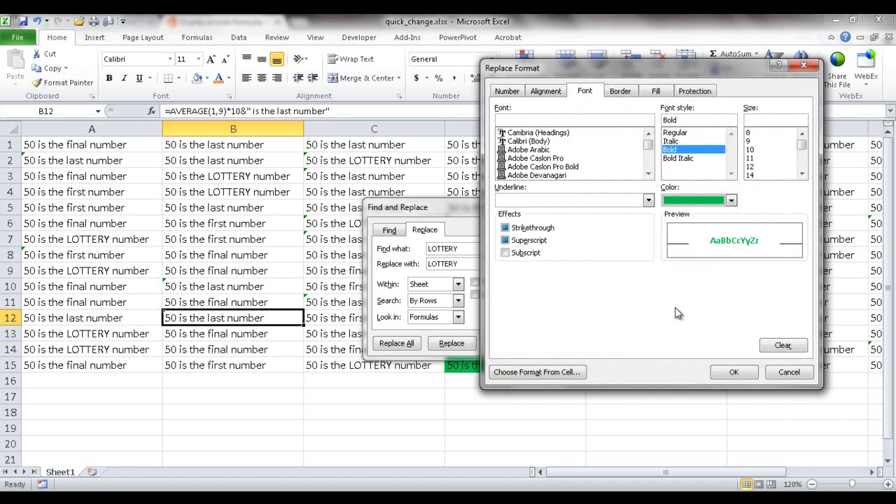
pyautogui.click(733, 373)
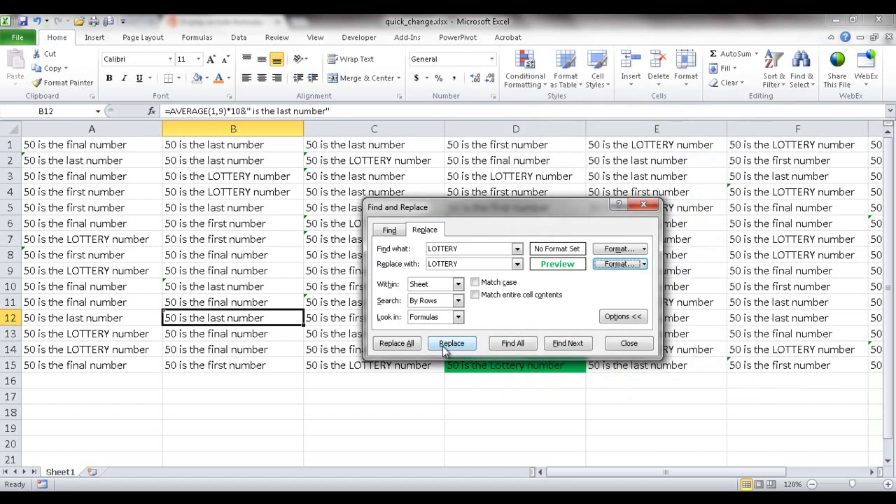
# Try to apply the bold green format to all "LOTTERY" cells without matching case, and close Find and Replace.
pyautogui.click(397, 346)
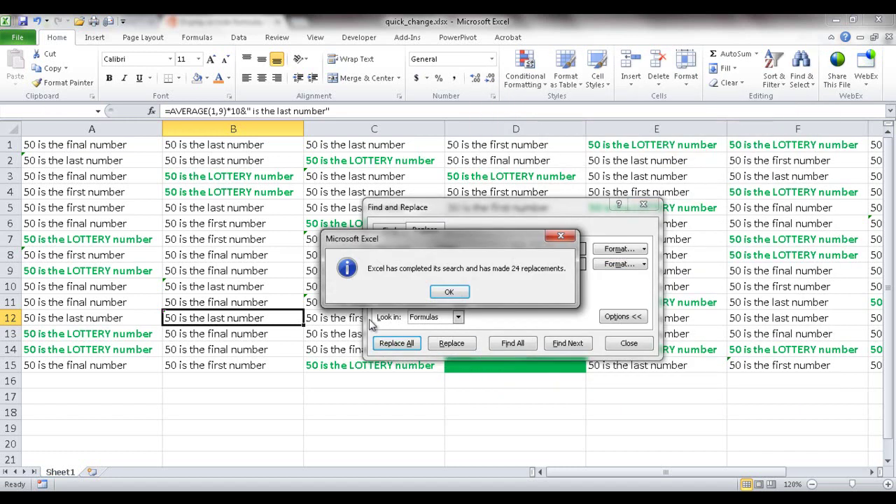
pyautogui.click(447, 292)
pyautogui.moveTo(560, 212); pyautogui.dragTo(615, 159)
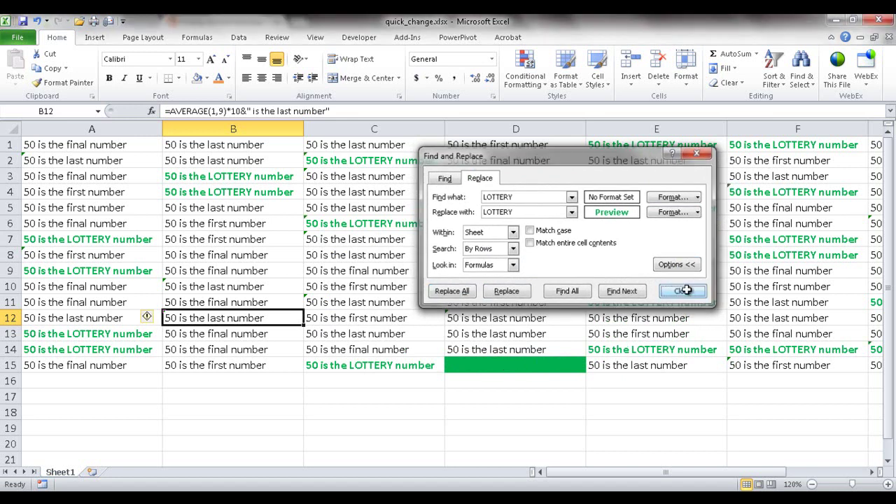
pyautogui.click(684, 292)
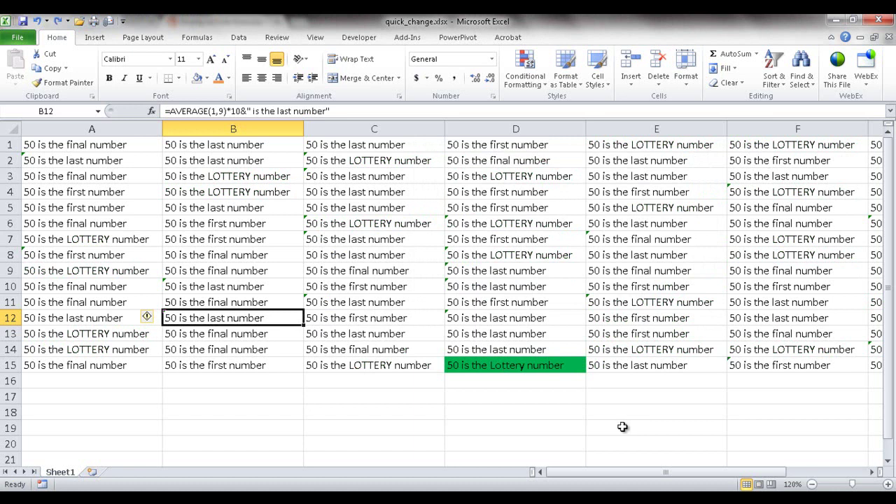
# Apply the bold green format to all "LOTTERY" cells using Find and Replace with case matching enabled, and close the dialog.
pyautogui.hotkey('ctrl', 'h')
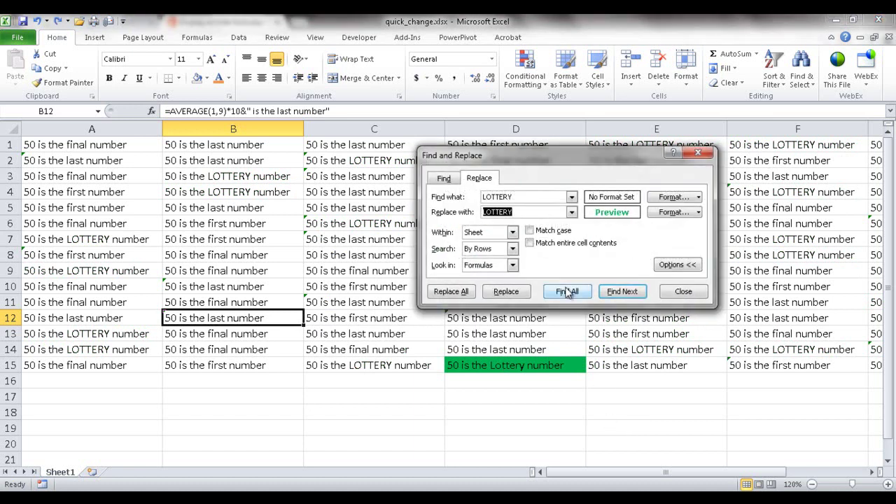
pyautogui.click(530, 231)
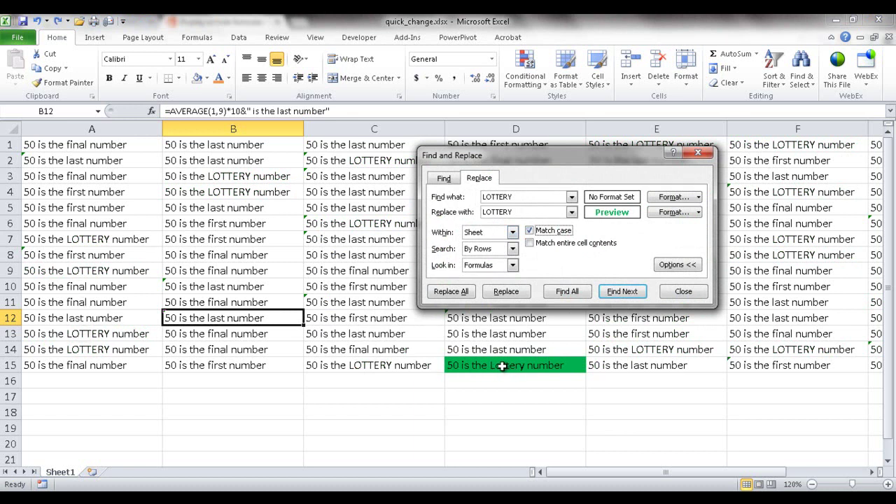
pyautogui.click(460, 292)
pyautogui.click(454, 294)
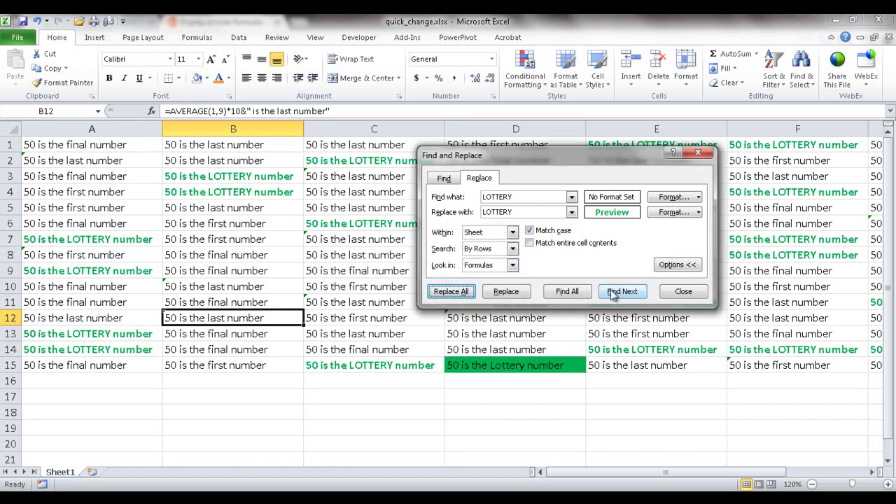
pyautogui.click(681, 293)
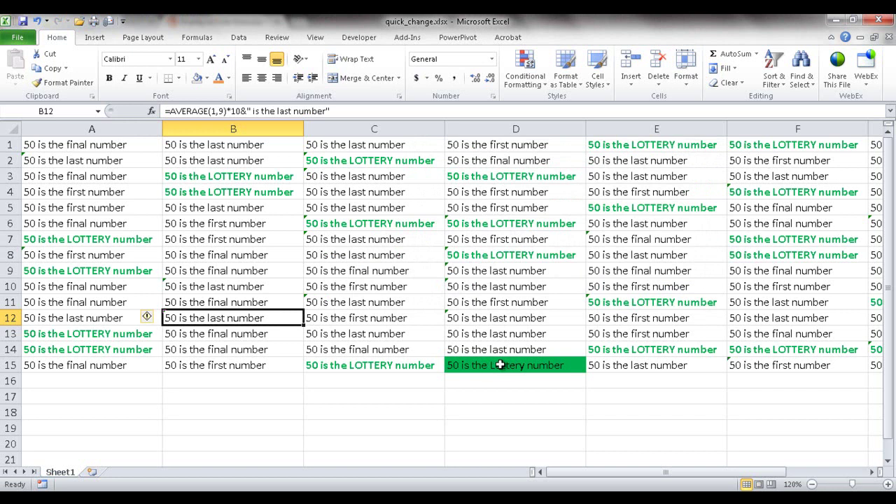